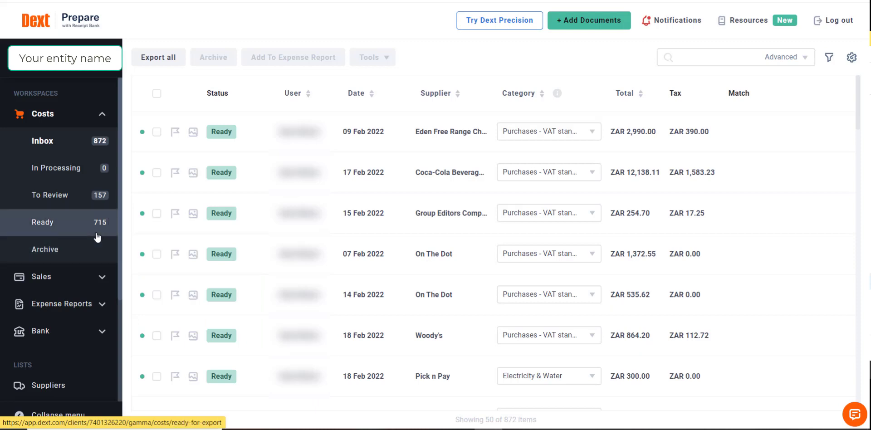
Go to Connections > Integrations, which shows no accounting software is linked
scroll(97, 236, down, 3)
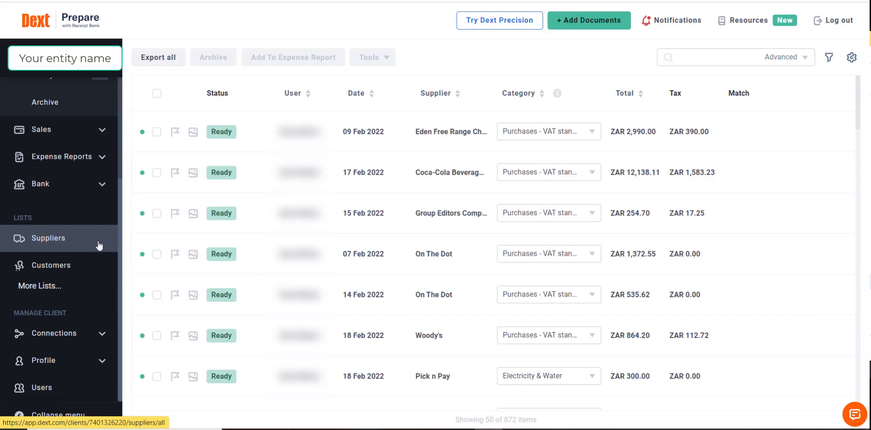
click(102, 336)
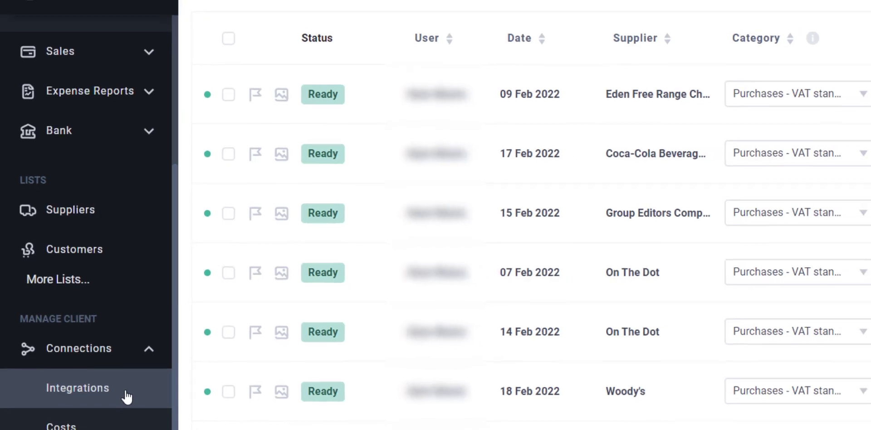
click(131, 402)
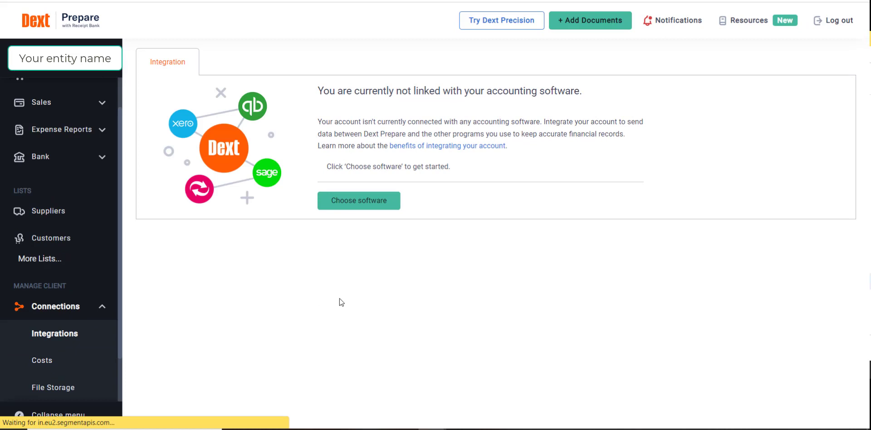
Browse the Choose software list of integrable applications, from FreeAgent to ApprovalMax
click(392, 205)
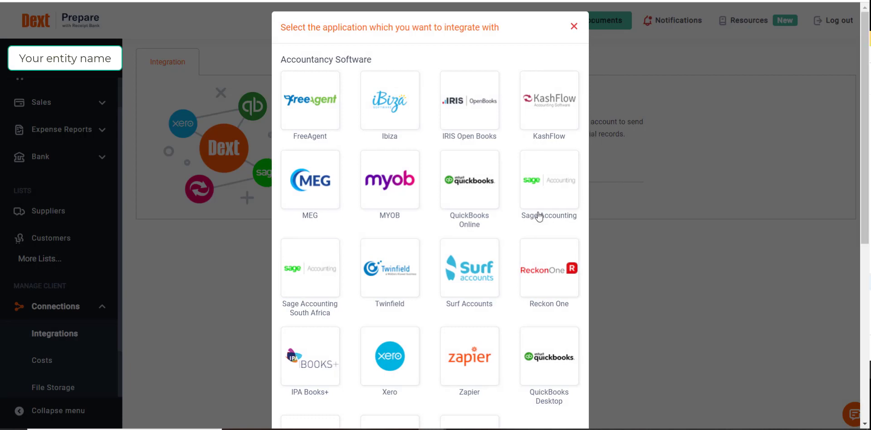
scroll(539, 216, down, 1)
scroll(539, 217, down, 3)
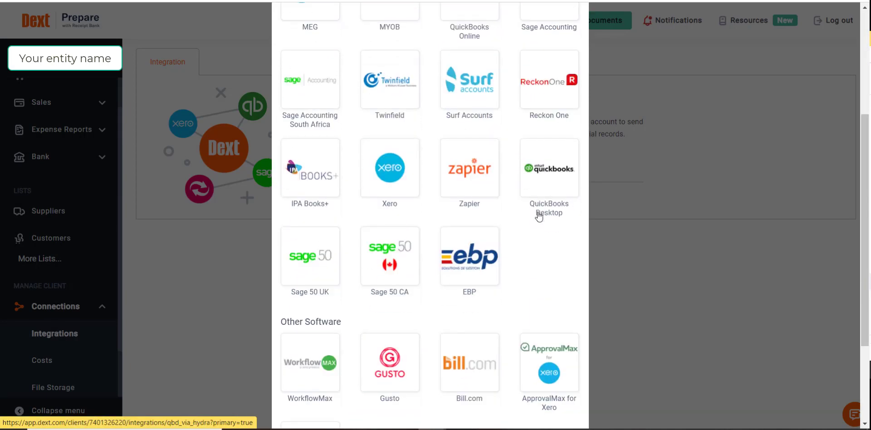
scroll(539, 217, down, 3)
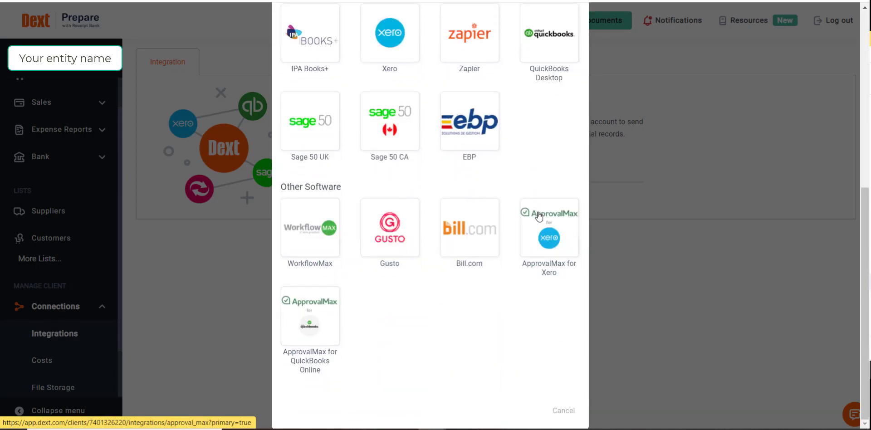
scroll(539, 217, up, 2)
scroll(539, 216, up, 2)
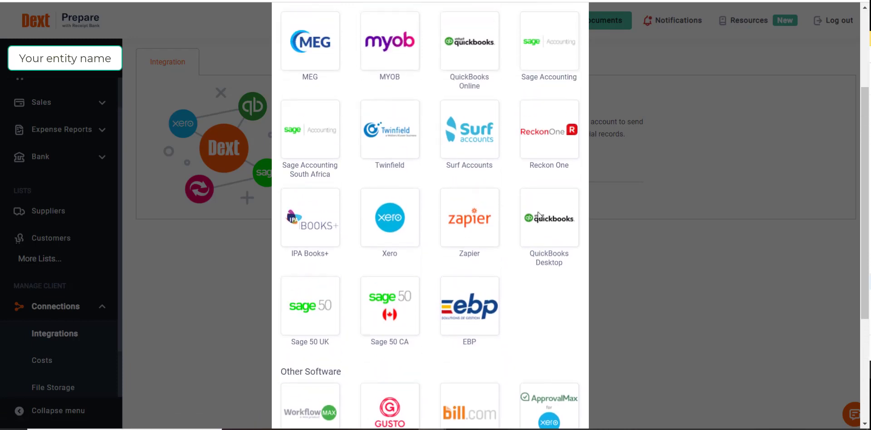
scroll(538, 211, up, 3)
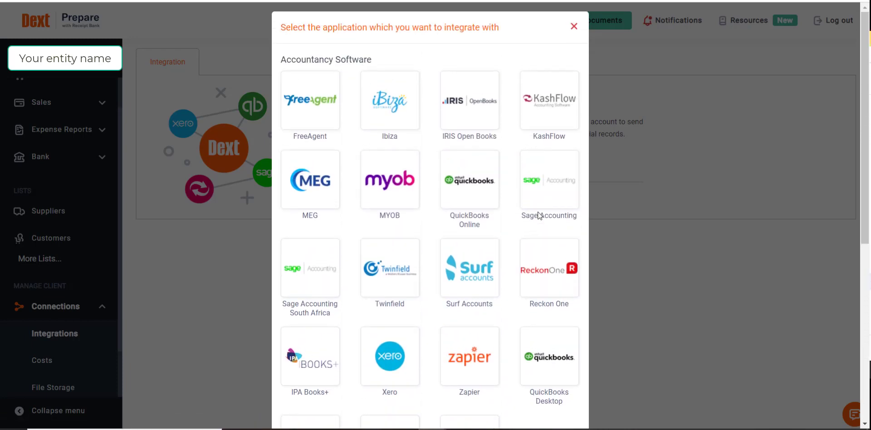
Select Sage Accounting South Africa and sign in with the Sage account password
click(325, 282)
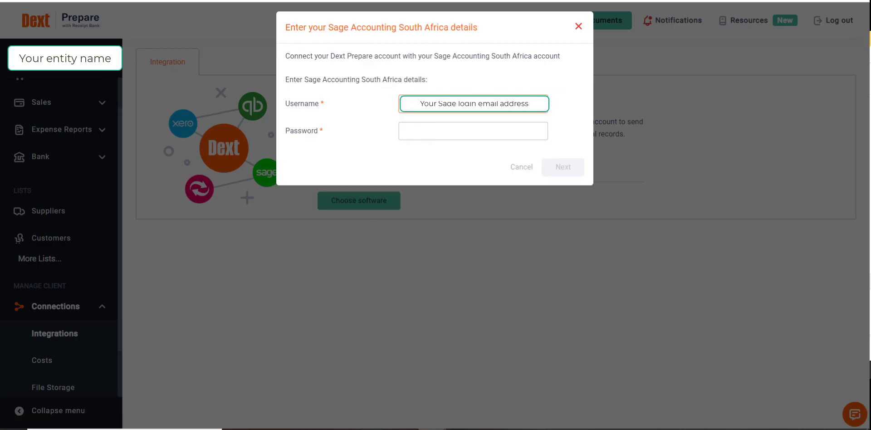
click(470, 123)
text(•••)
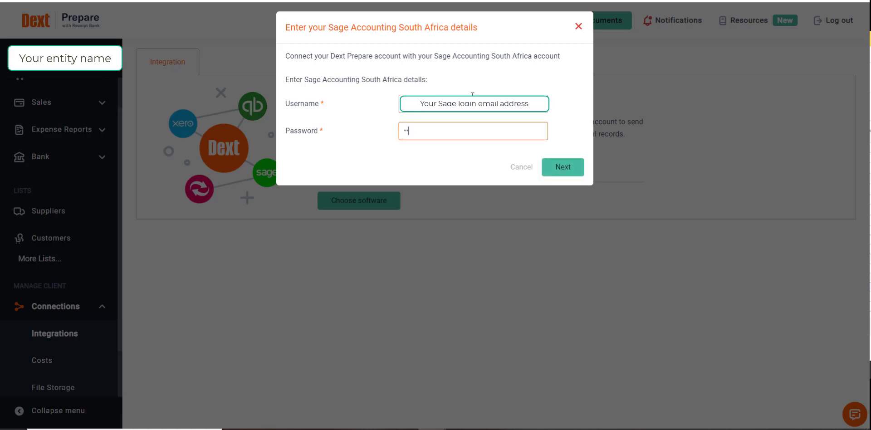
text(•••••••)
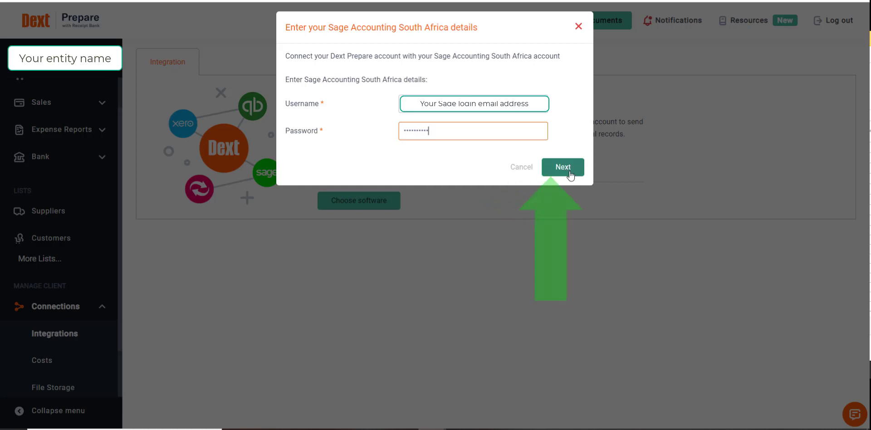
click(570, 173)
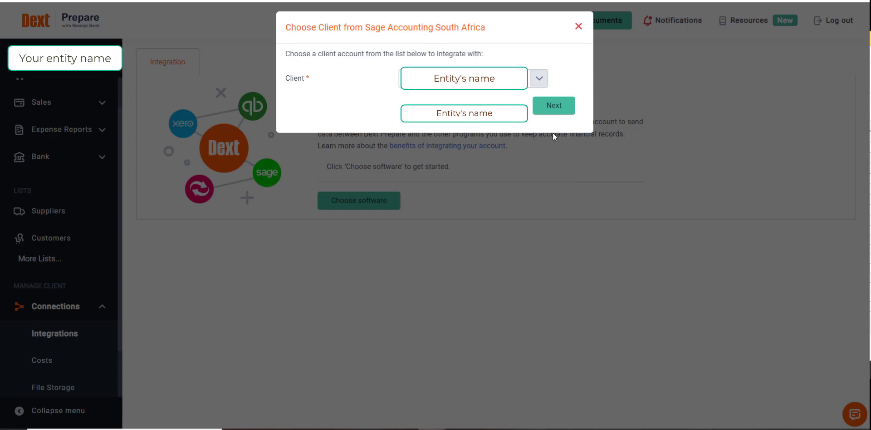
Choose the Ornum Supper Store cc client company and continue
click(539, 87)
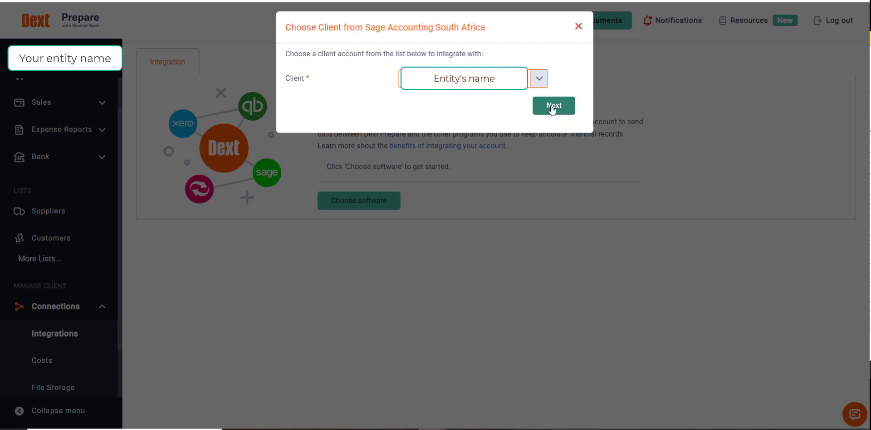
click(552, 109)
click(552, 109)
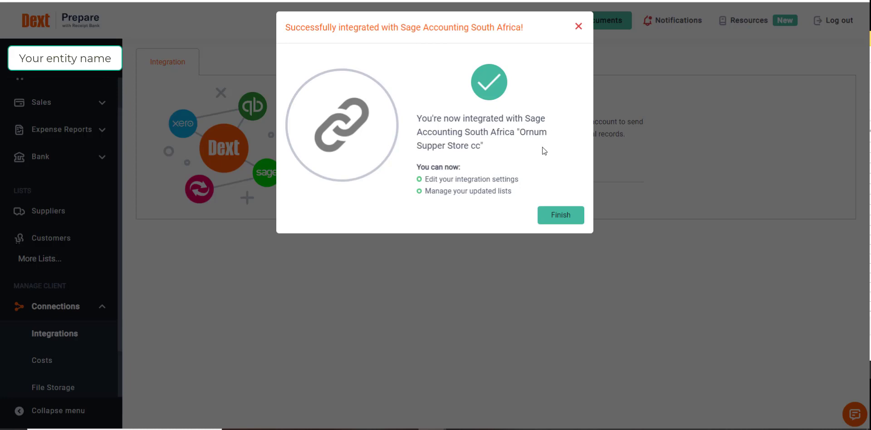
Finish the Sage link and review its settings: supplier invoices default, auto-publishing off
click(572, 219)
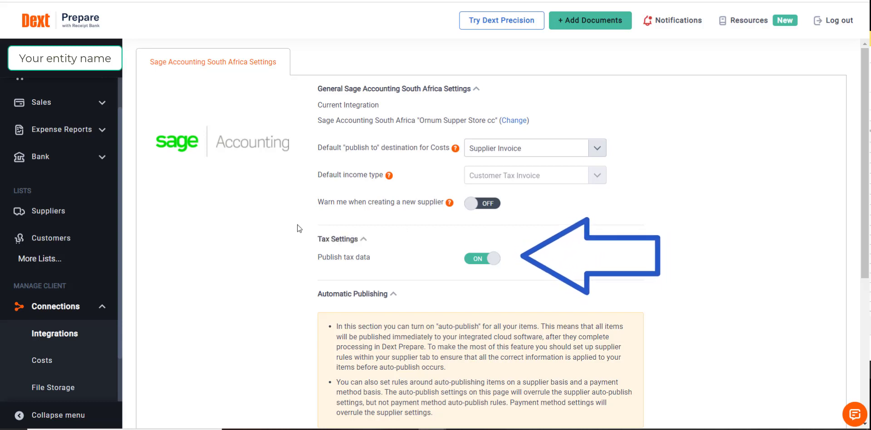
scroll(299, 229, down, 1)
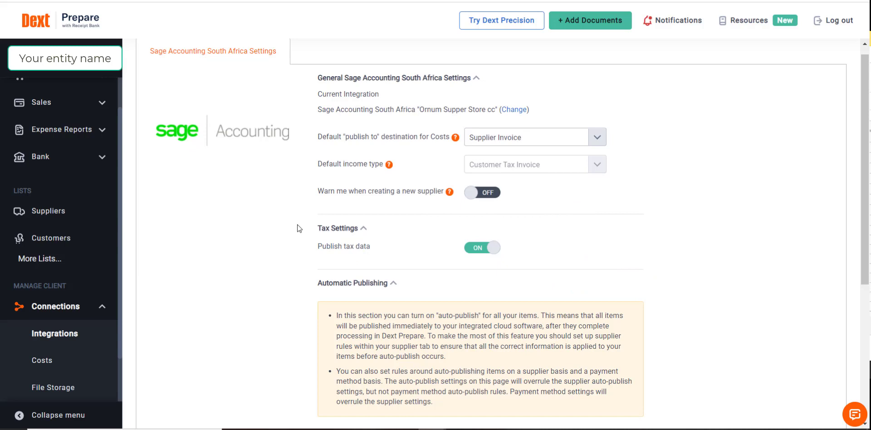
scroll(299, 228, down, 1)
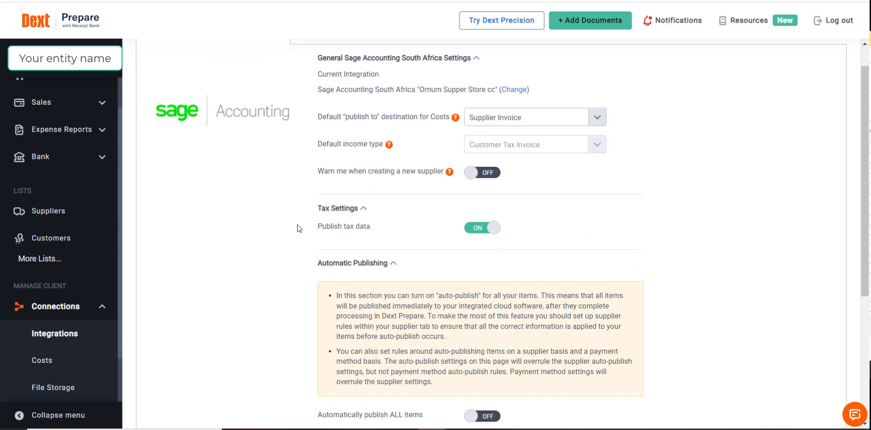
scroll(299, 228, down, 1)
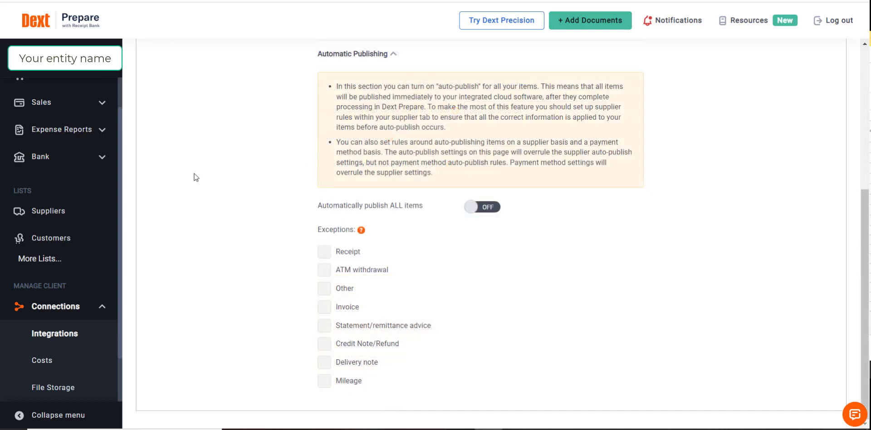
scroll(73, 124, up, 2)
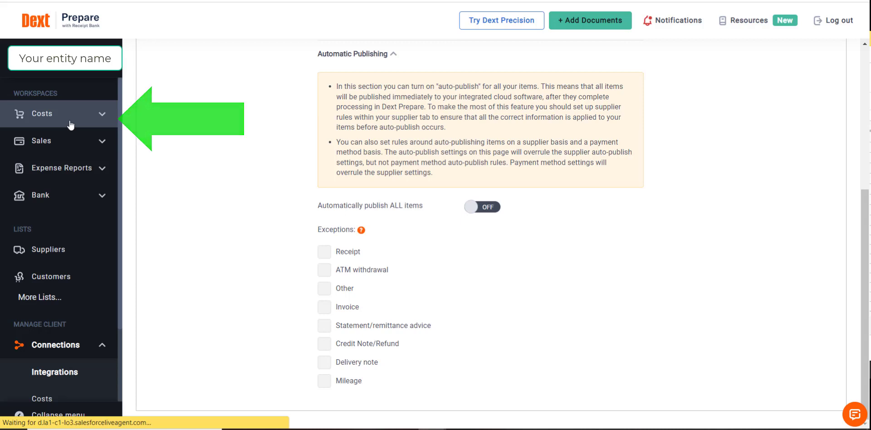
Go back to the Costs inbox showing 872 Ready items
click(70, 125)
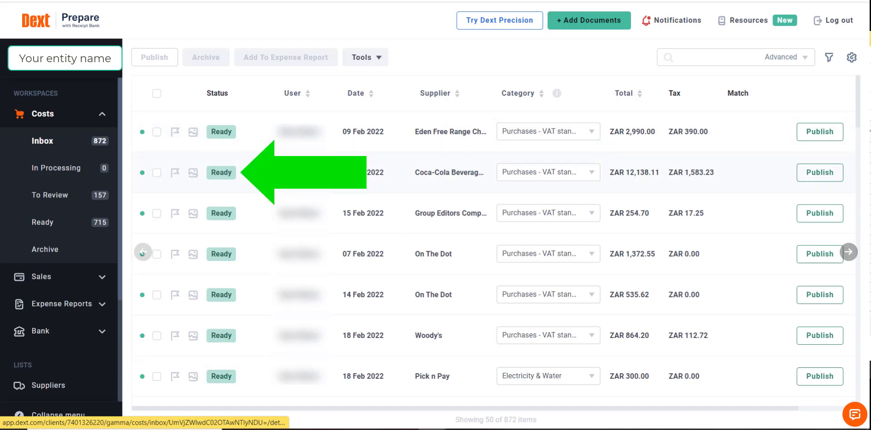
Review the 17 Feb 2022 Coca-Cola Beverages invoice image and its extracted details
click(318, 172)
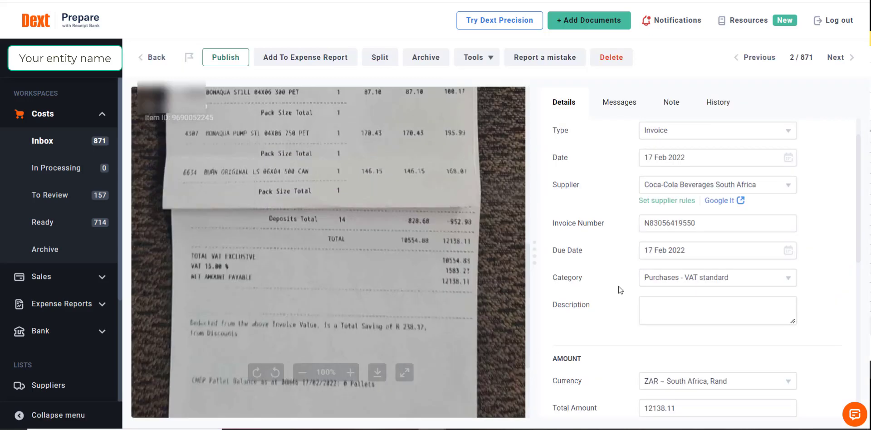
scroll(426, 243, up, 3)
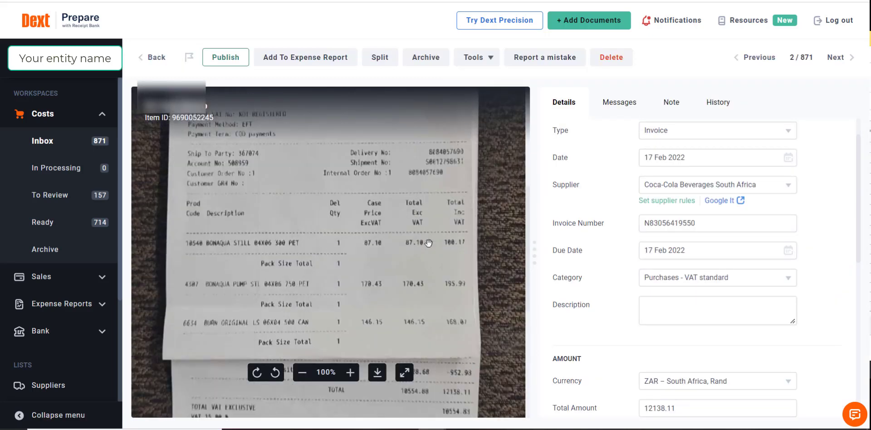
scroll(428, 244, up, 3)
scroll(428, 243, up, 3)
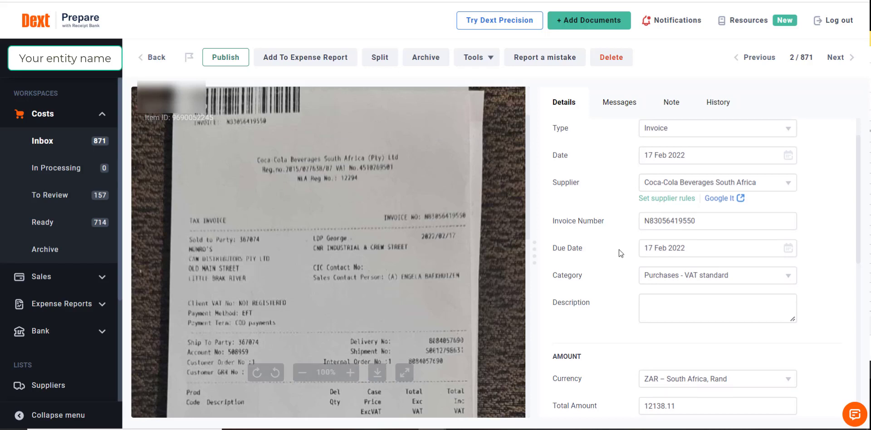
scroll(621, 258, down, 2)
scroll(620, 281, down, 3)
scroll(623, 302, down, 1)
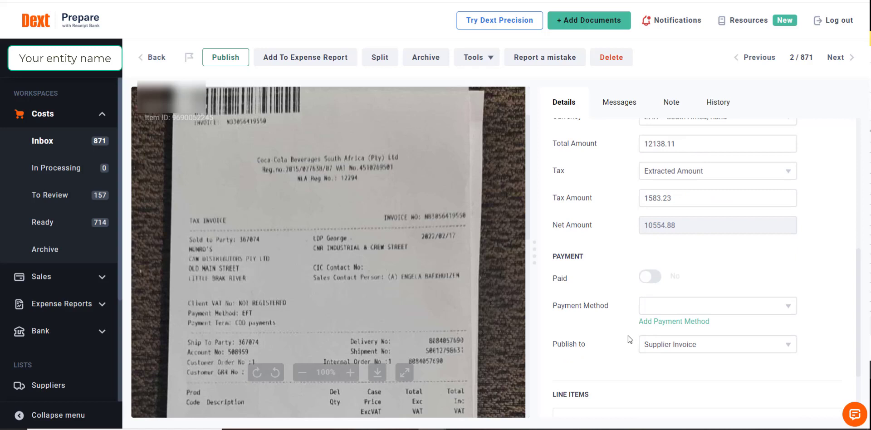
scroll(630, 349, down, 2)
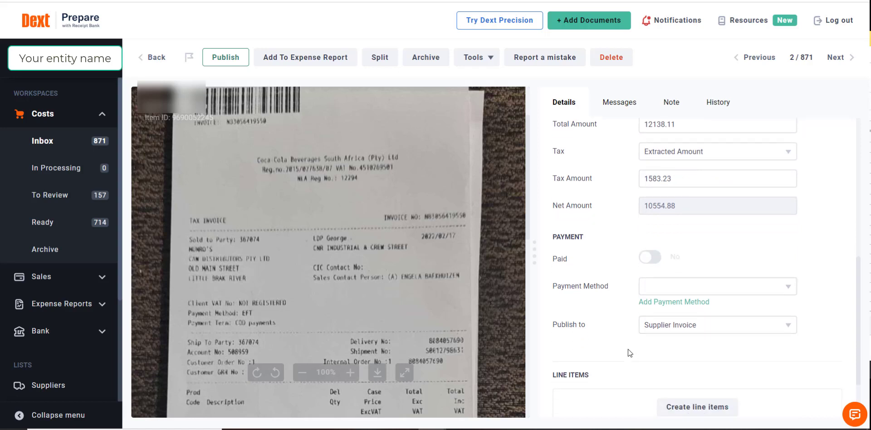
scroll(626, 362, up, 10)
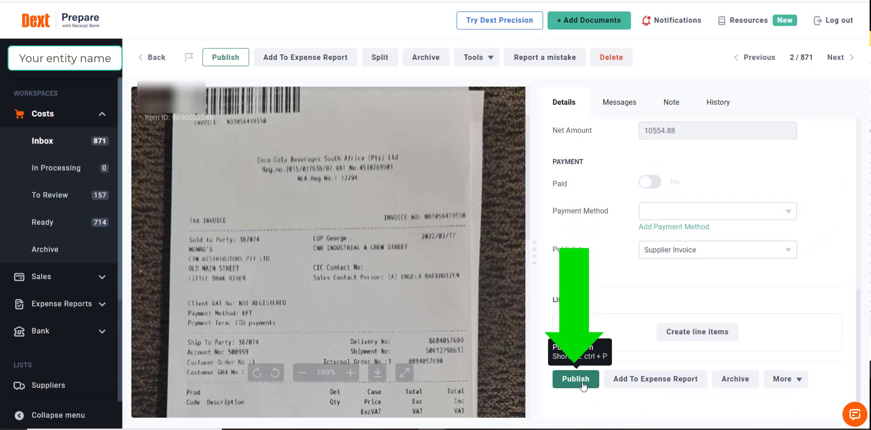
Publish the Coca-Cola Beverages invoice to Sage as a supplier invoice
click(582, 382)
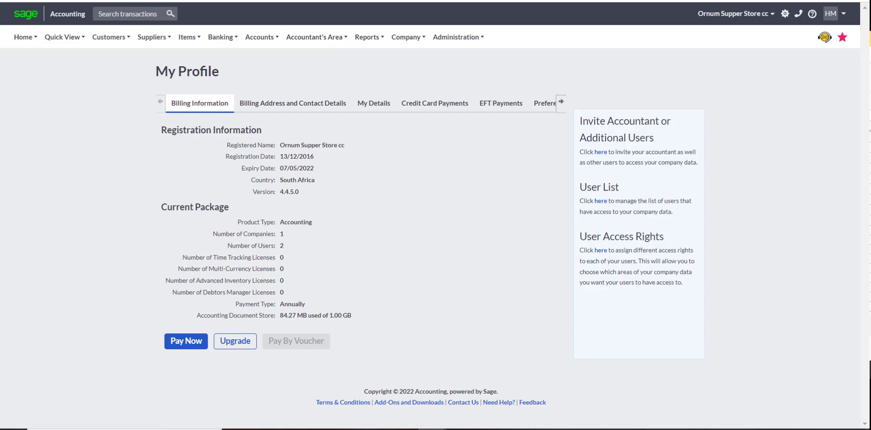
Open Suppliers > Supplier Invoices, showing Coca-Cola invoice SIV0000396 at the top
click(152, 37)
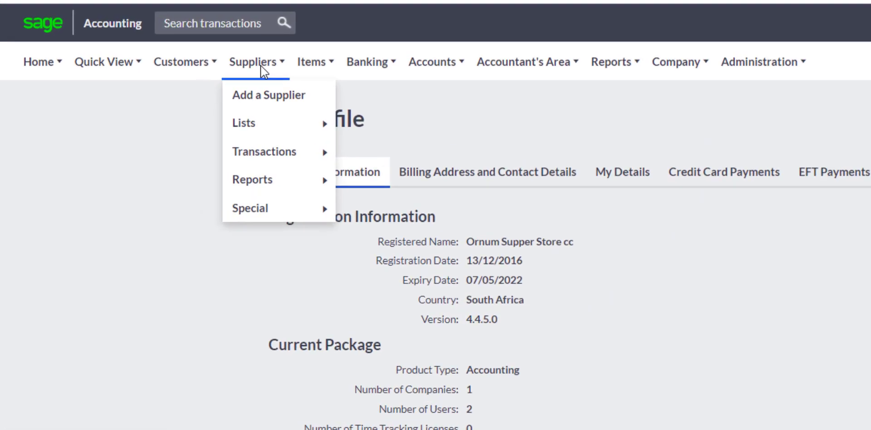
mouse_move(159, 90)
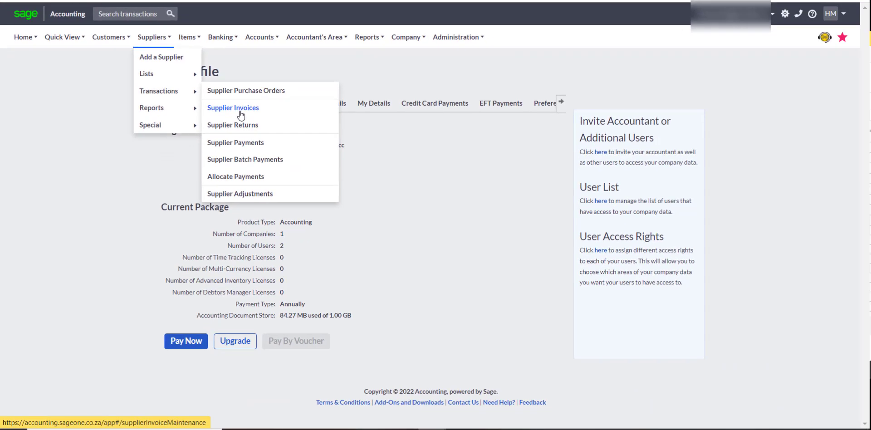
click(241, 116)
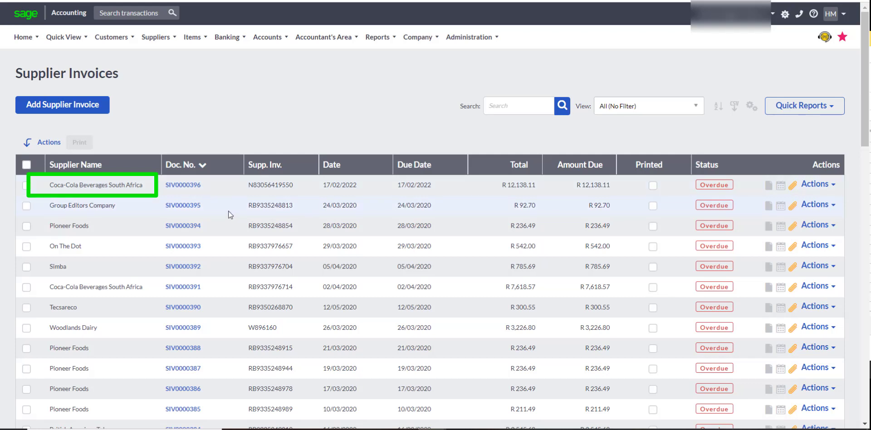
Open SIV0000396 and check its R 12,138.11 total with R 1,583.23 VAT
click(200, 190)
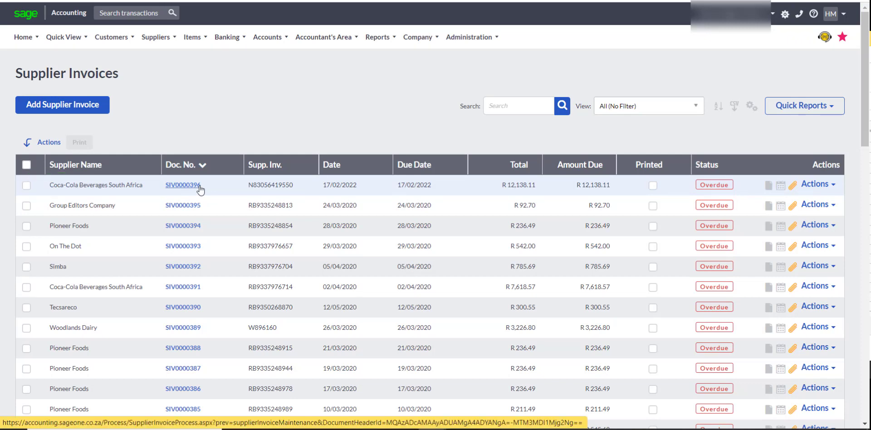
click(200, 190)
scroll(372, 232, down, 2)
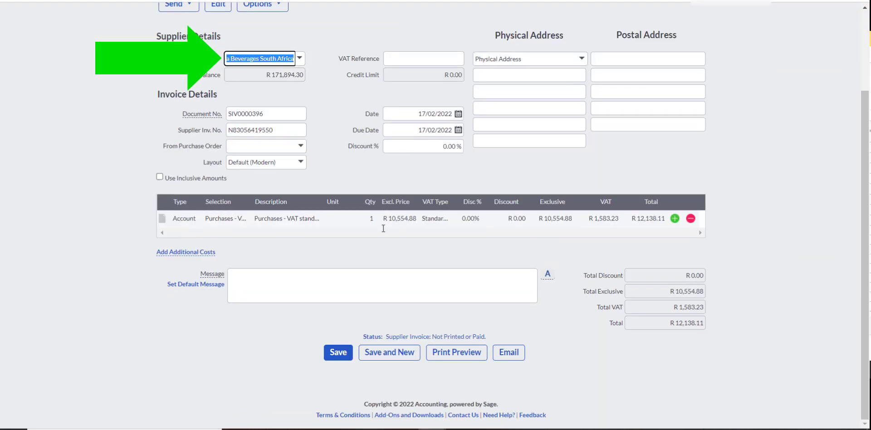